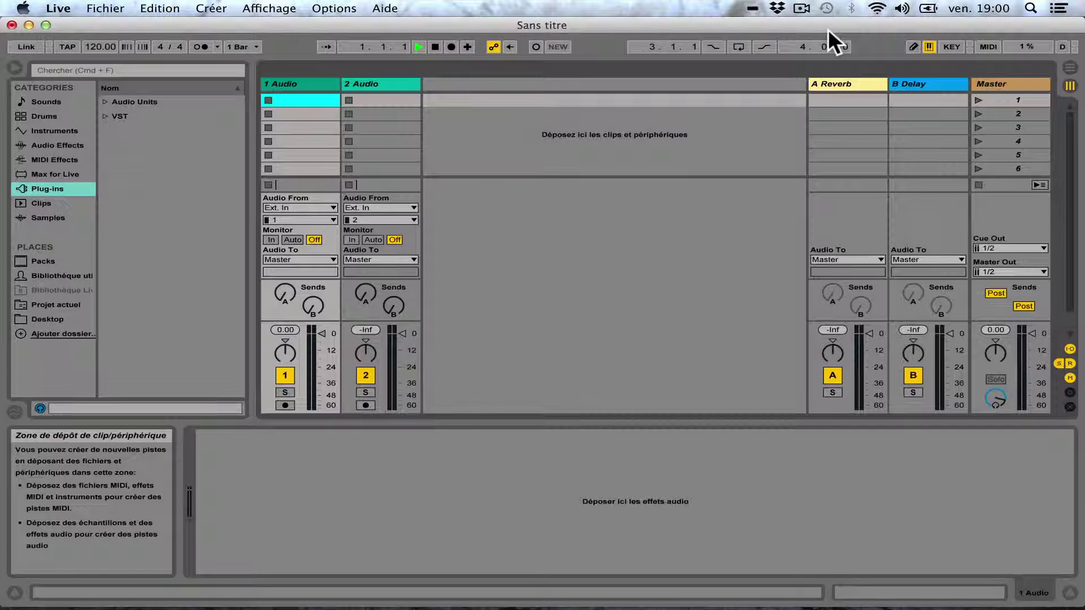
Step: Switch to the Arrangement view and rename the first audio track VOIX
{"action": "key", "text": "Tab"}
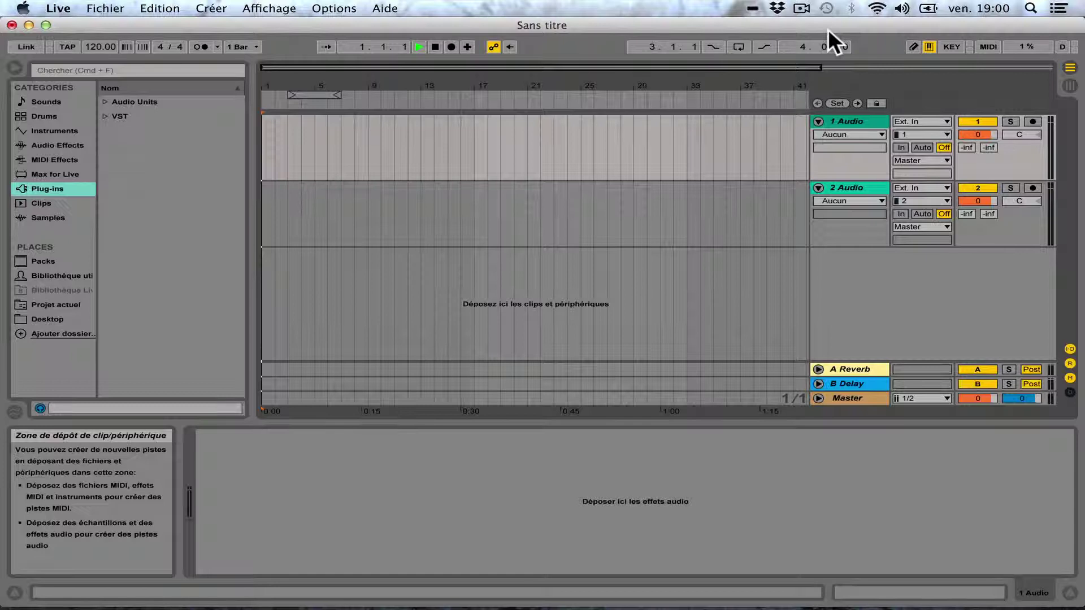
{"action": "left_click", "coordinate": [848, 117]}
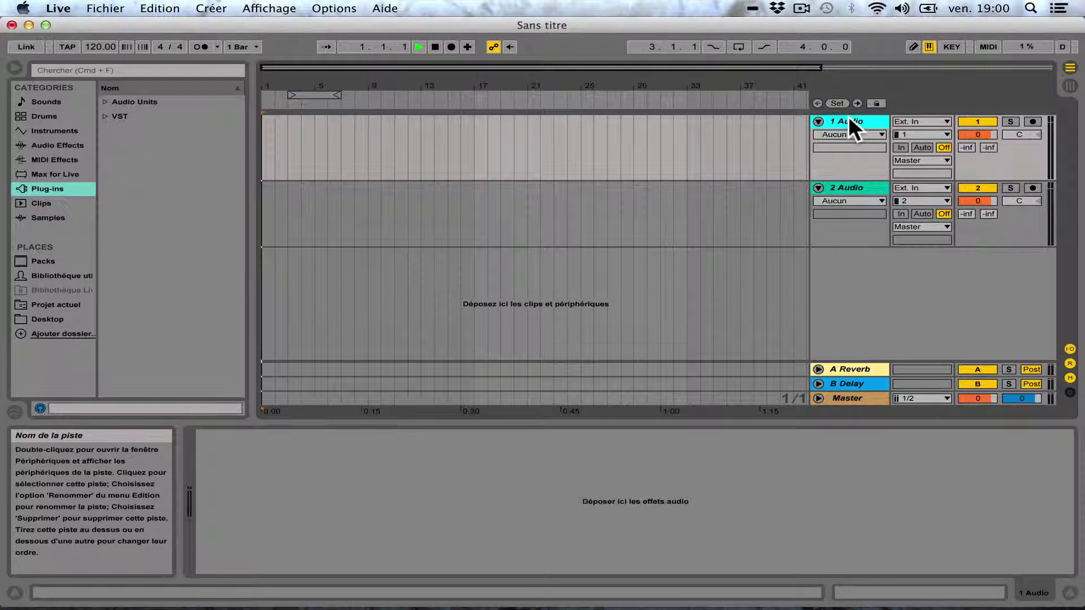
{"action": "key", "text": "super+r"}
{"action": "type", "text": "VOIX"}
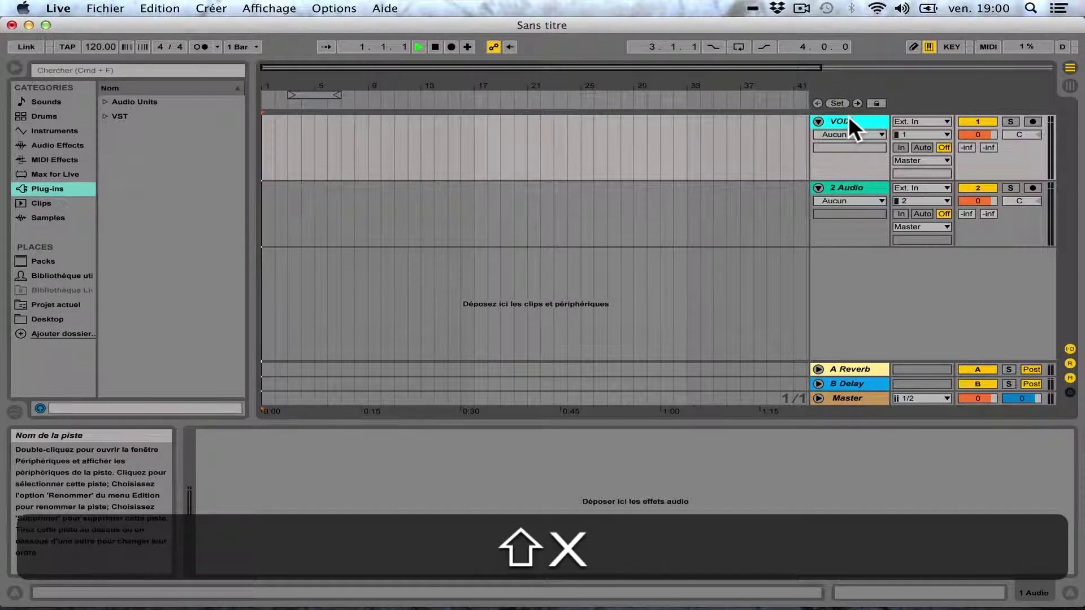
{"action": "key", "text": "Return"}
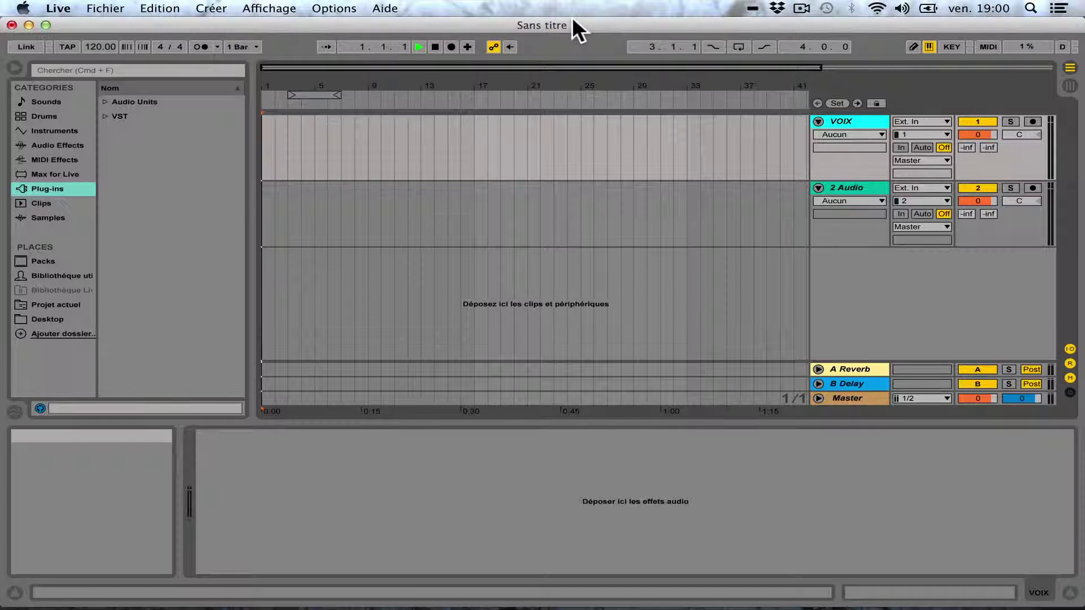
Step: Check the audio device preferences, and set the VOIX track to input channel 1 with Auto monitoring
{"action": "key", "text": "super+comma"}
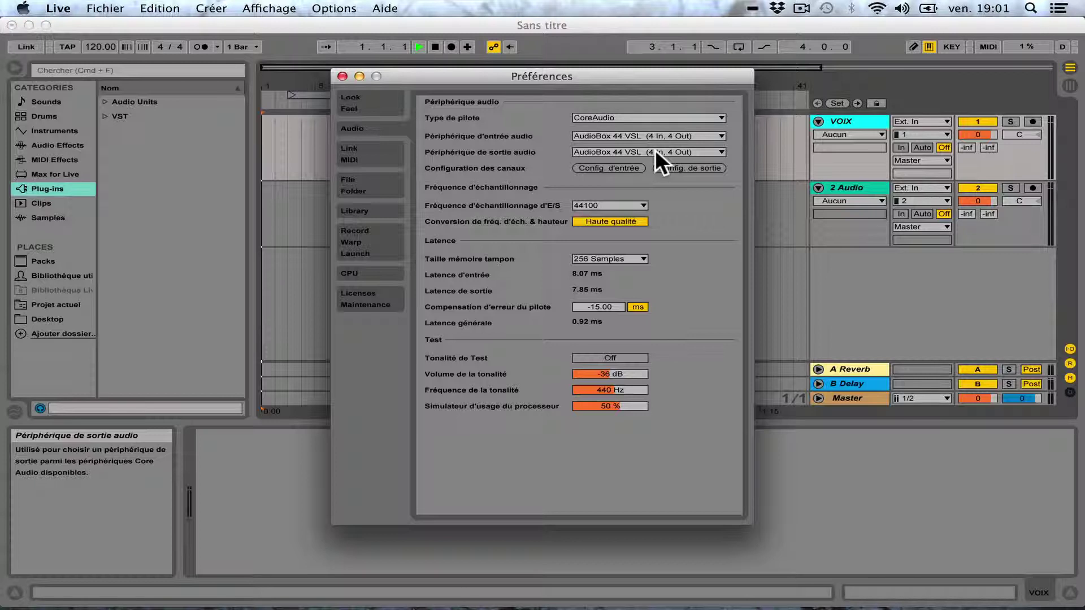
{"action": "left_click", "coordinate": [342, 76]}
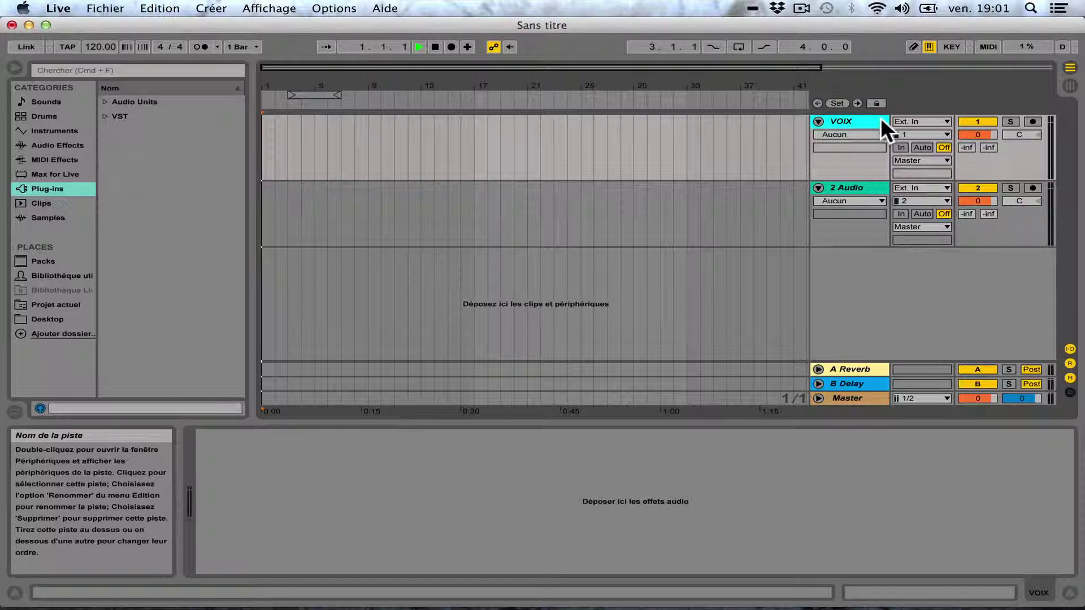
{"action": "left_click", "coordinate": [908, 131]}
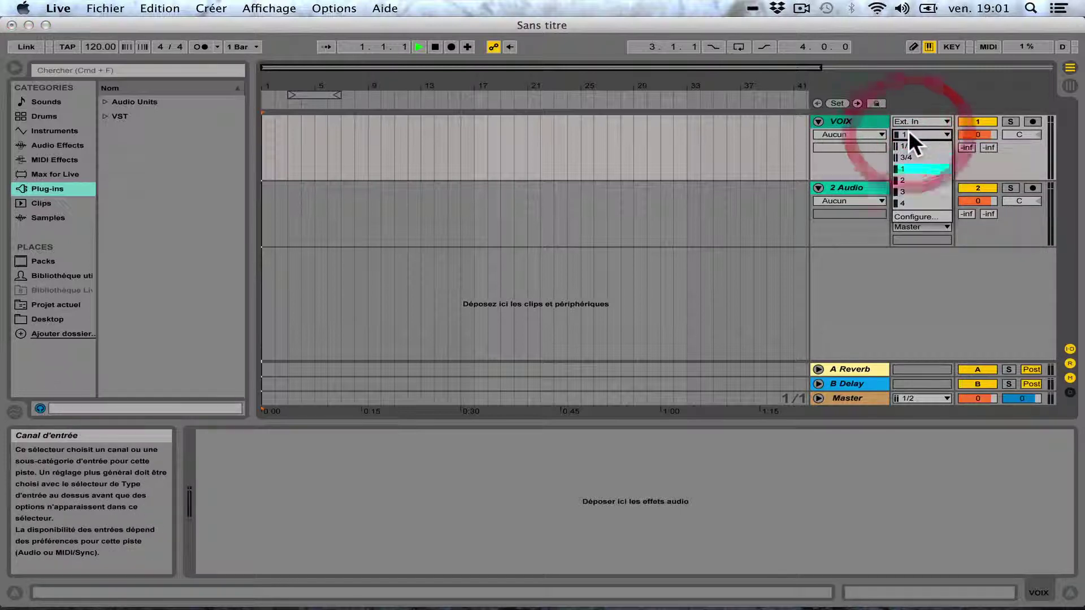
{"action": "left_click", "coordinate": [906, 165]}
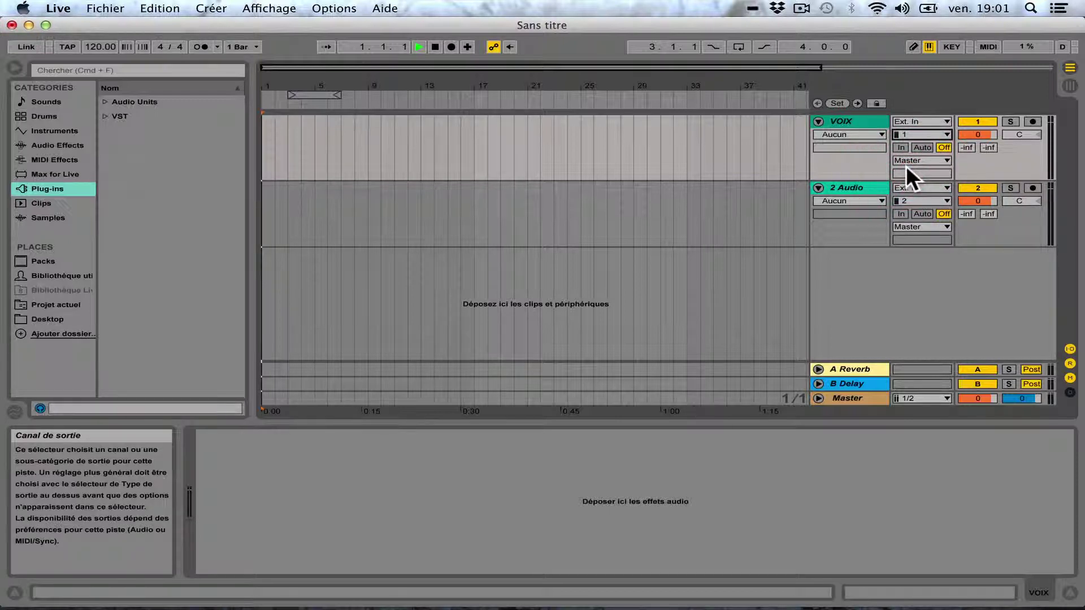
{"action": "left_click", "coordinate": [927, 148]}
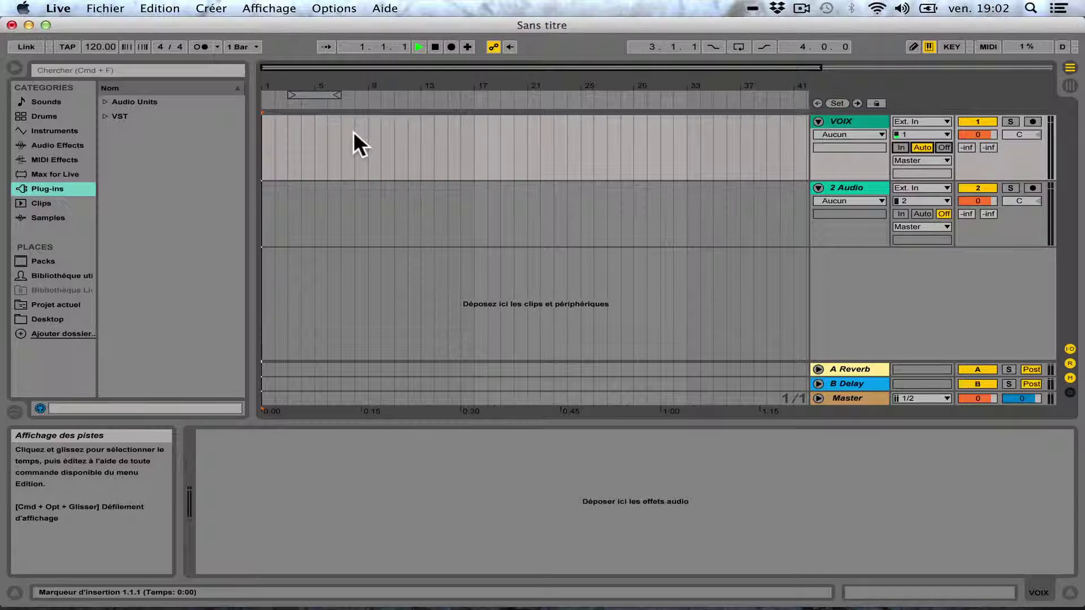
Step: Set the recording count-in to None in the Record preferences and close the preferences
{"action": "key", "text": "super+comma"}
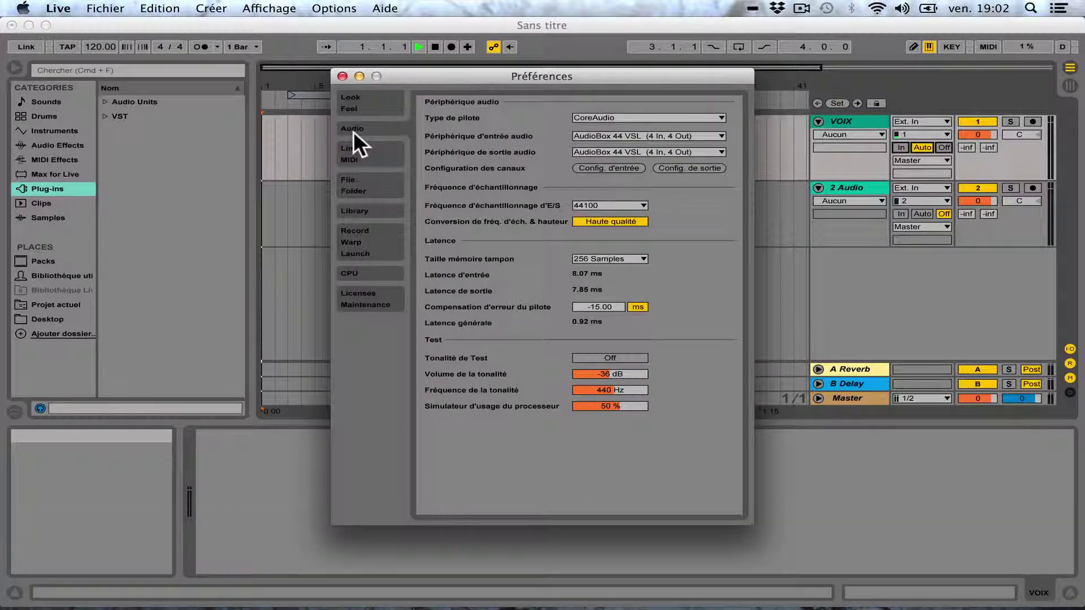
{"action": "left_click", "coordinate": [353, 231]}
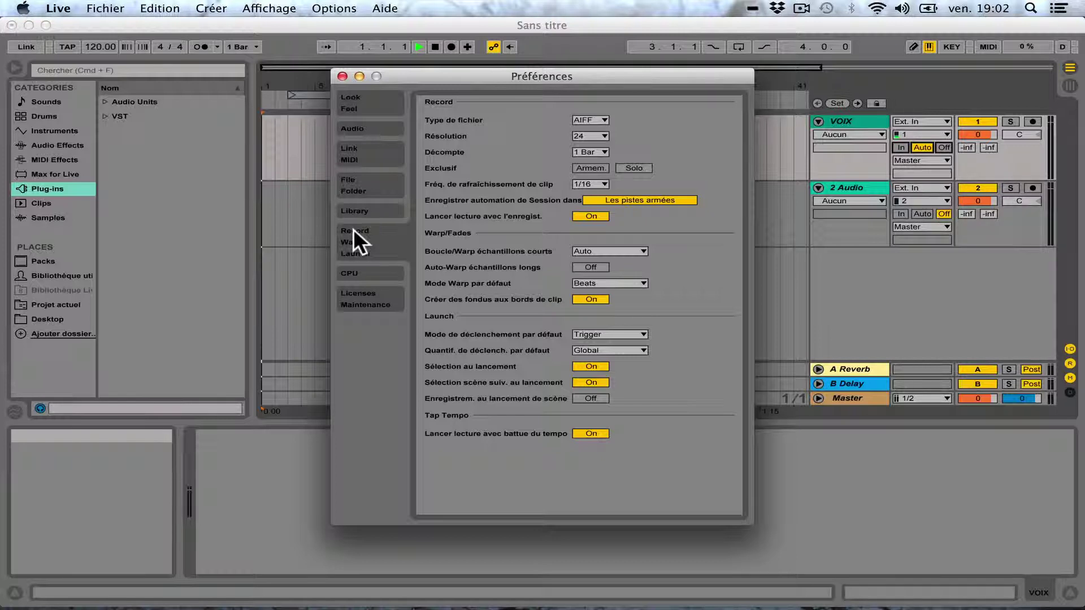
{"action": "mouse_move", "coordinate": [434, 148]}
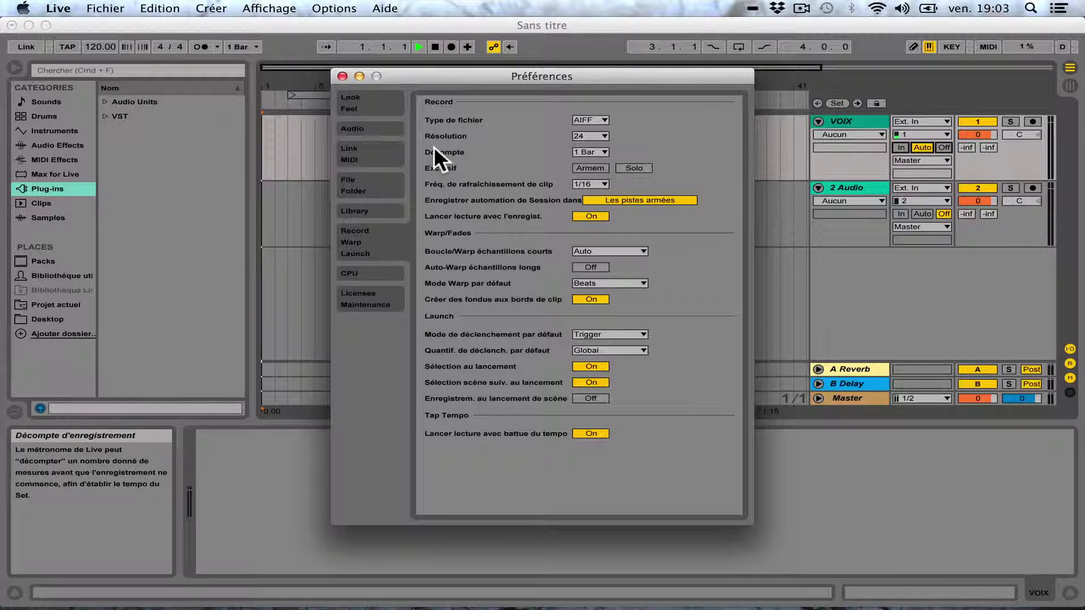
{"action": "left_click", "coordinate": [581, 152]}
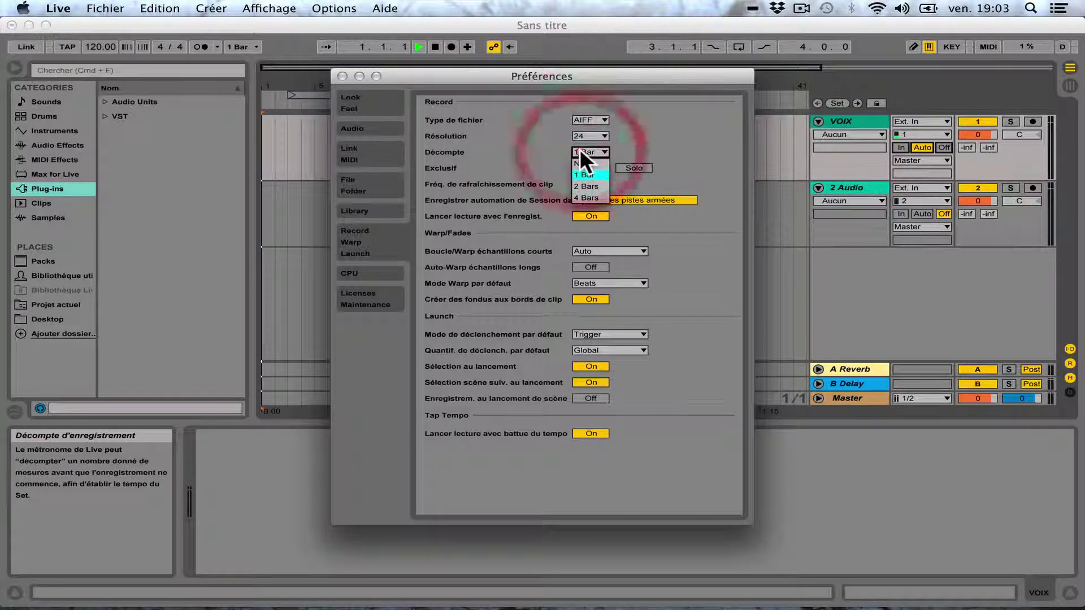
{"action": "left_click", "coordinate": [600, 161]}
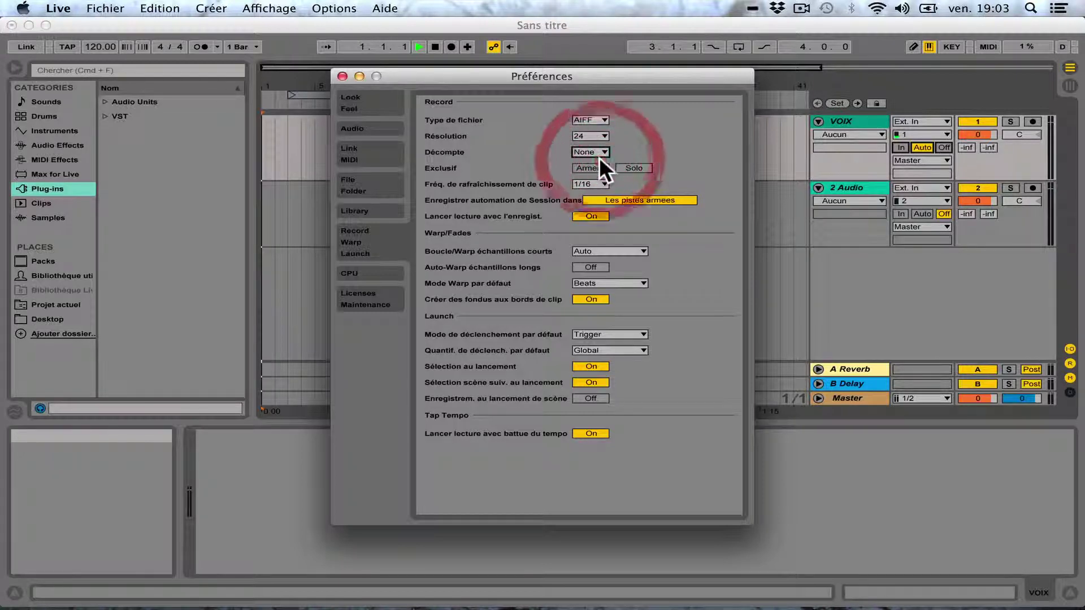
{"action": "left_click", "coordinate": [342, 75]}
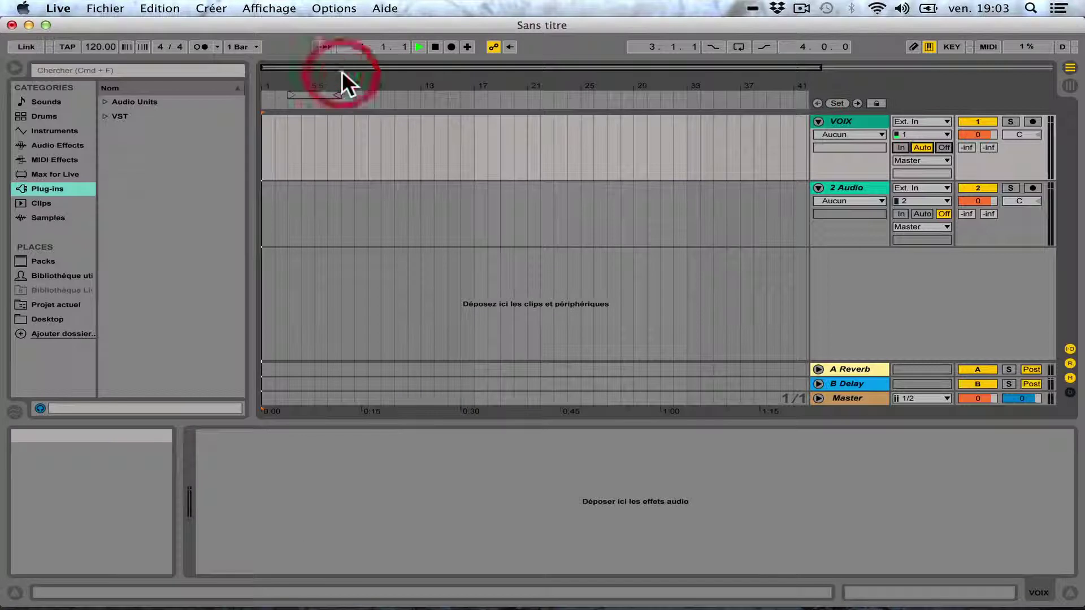
Step: Stop the transport and arm the VOIX track for recording
{"action": "left_click", "coordinate": [435, 47]}
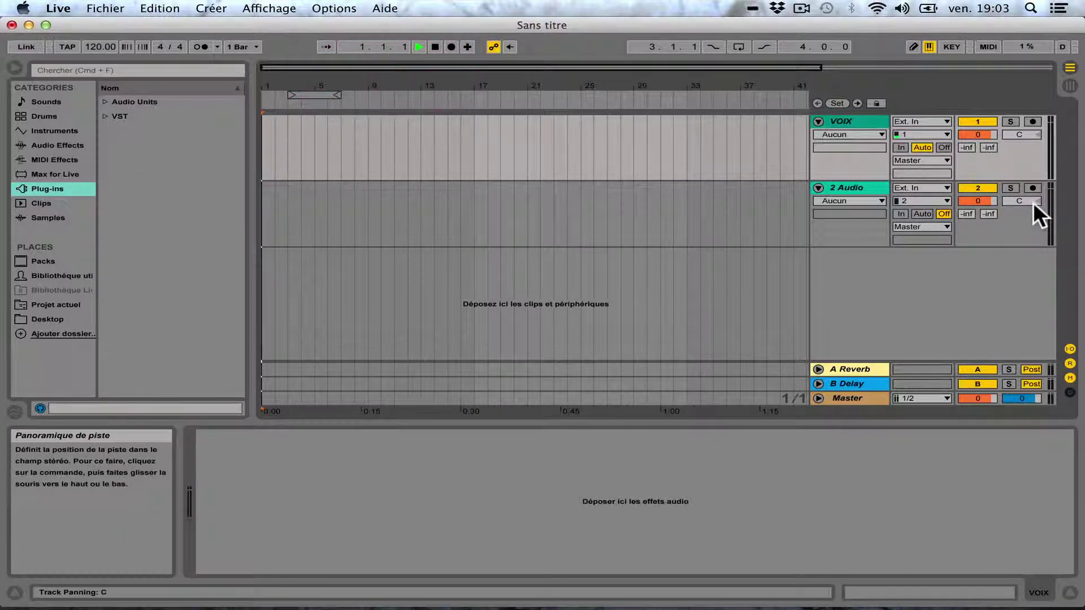
{"action": "left_click", "coordinate": [1033, 122]}
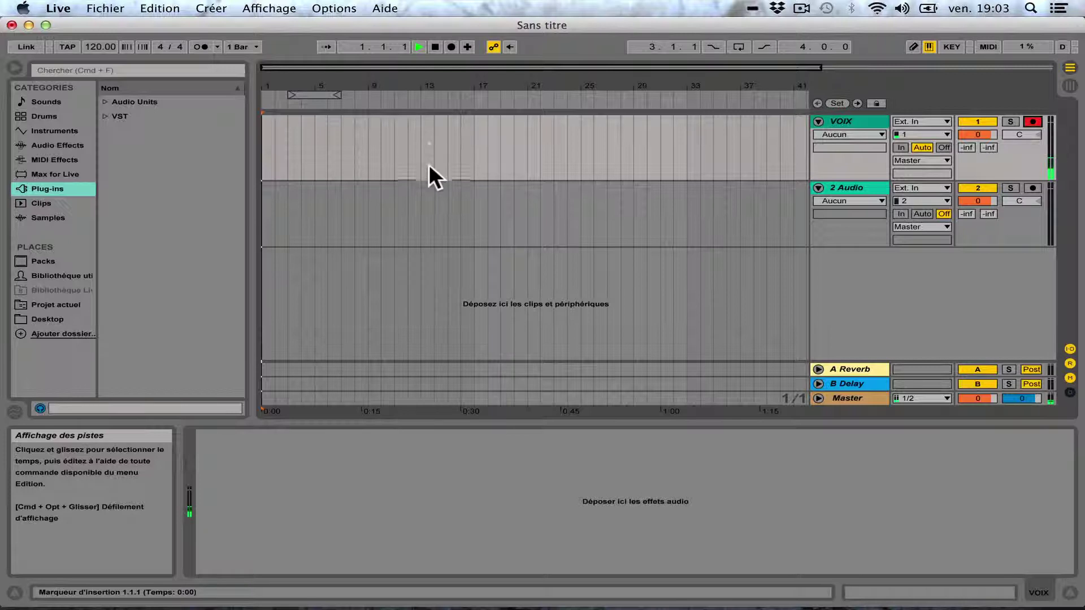
Step: Record a short trial take on the VOIX track from the start and undo it
{"action": "left_click", "coordinate": [450, 47]}
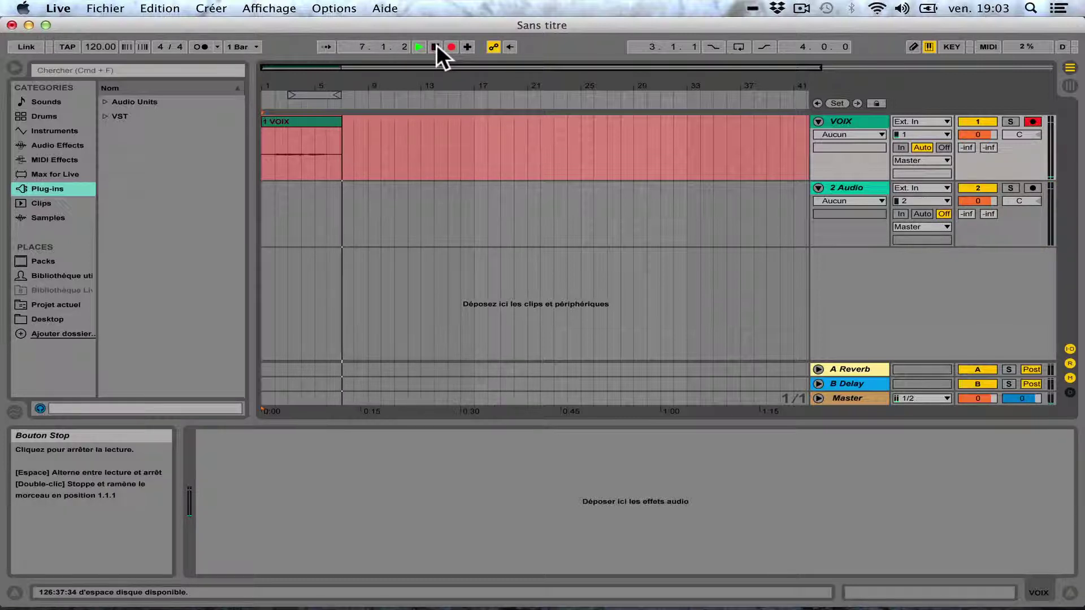
{"action": "left_click", "coordinate": [436, 47]}
{"action": "left_click", "coordinate": [436, 46]}
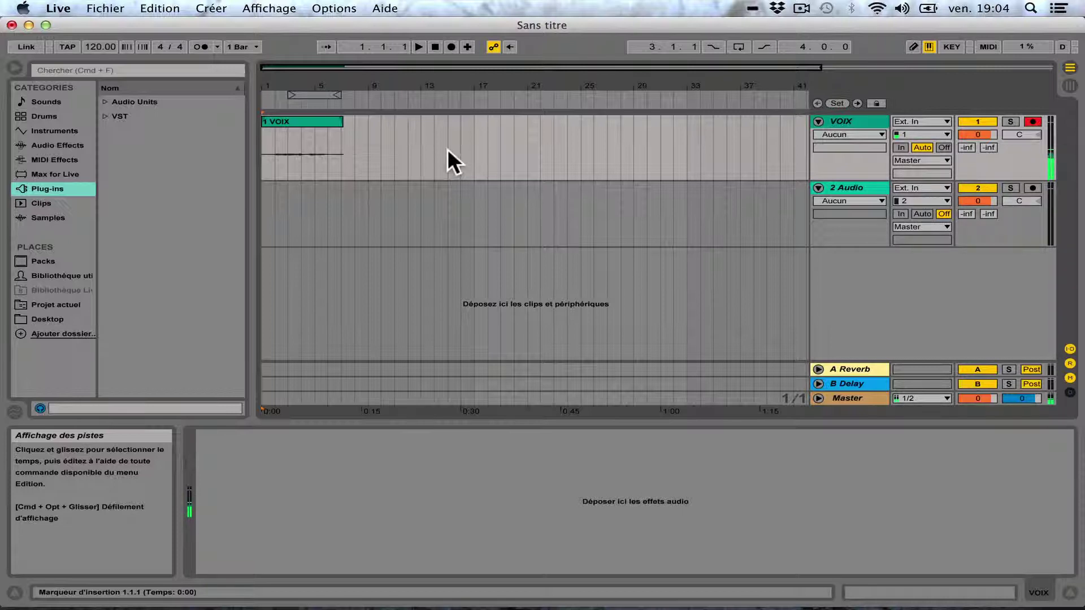
{"action": "key", "text": "super+z"}
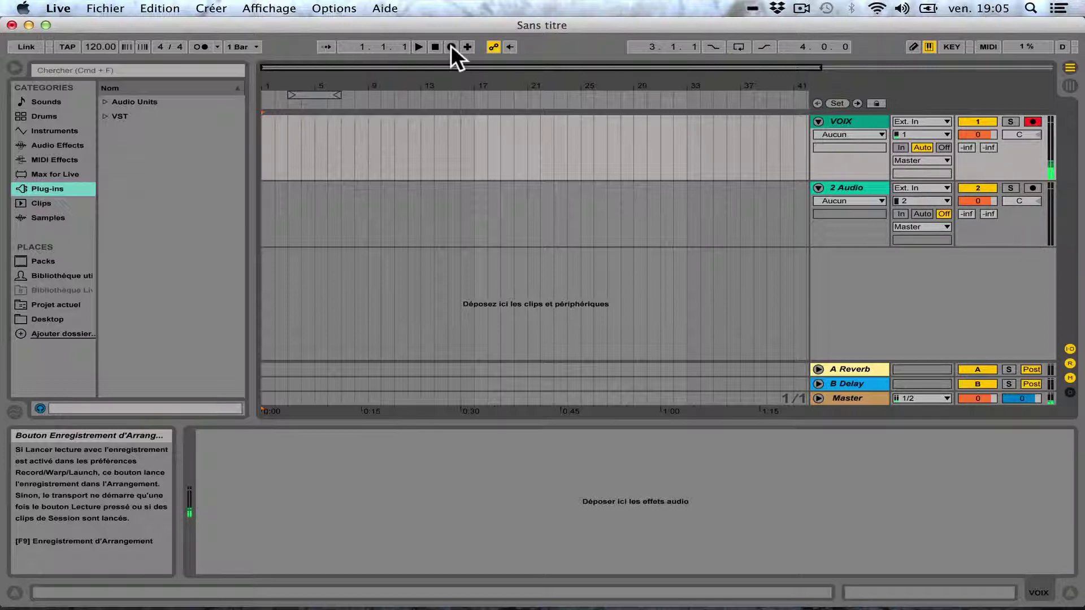
Step: Record a voice take of about six bars on the VOIX track and disarm the track
{"action": "left_click", "coordinate": [451, 47]}
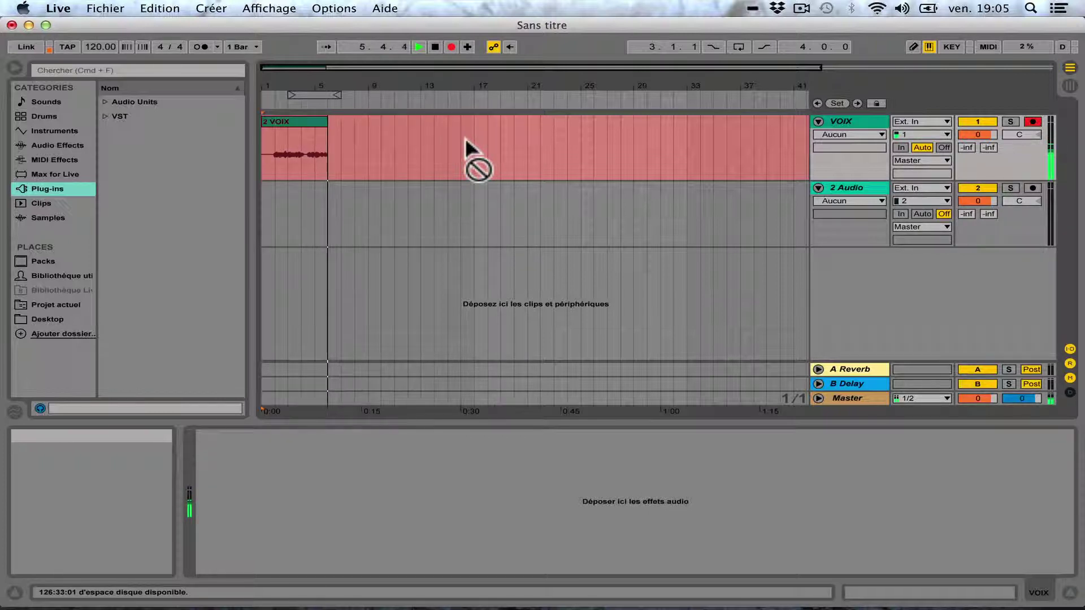
{"action": "key", "text": "space"}
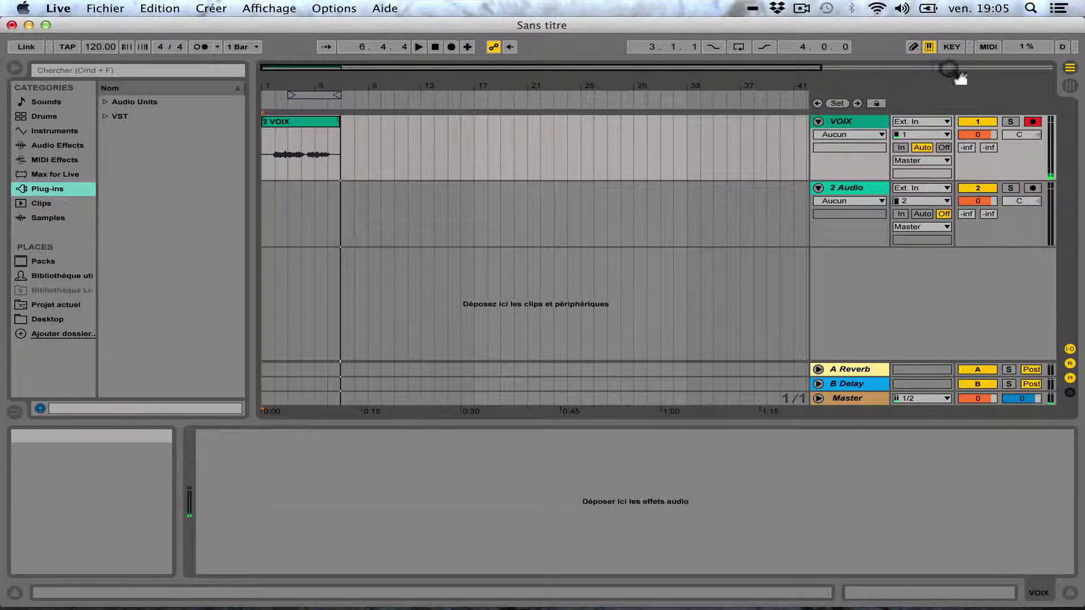
{"action": "left_click", "coordinate": [1032, 121]}
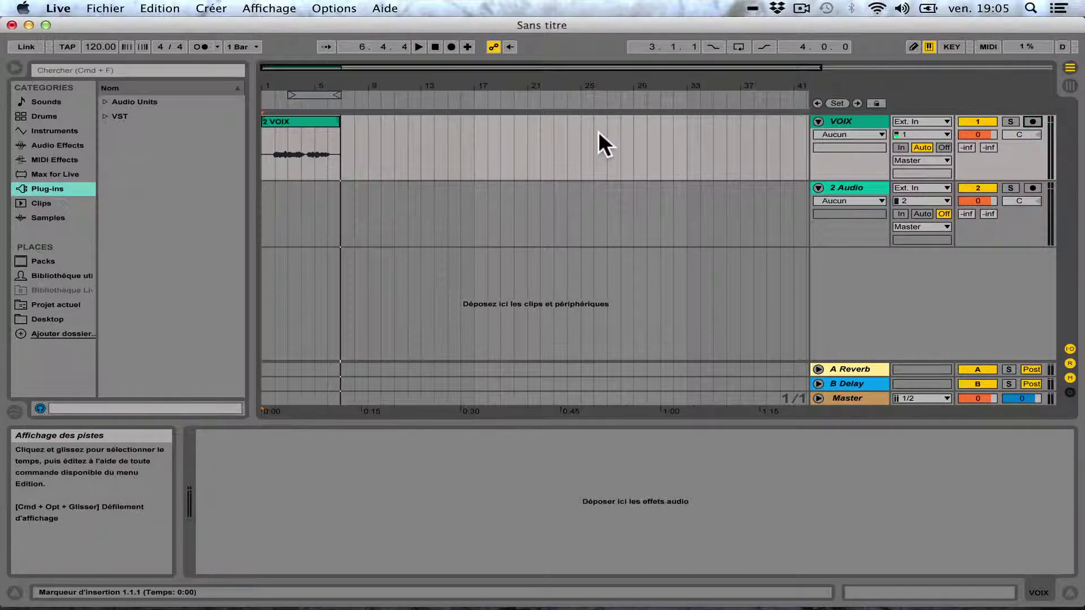
Step: Play back the recorded VOIX clip from the start, and return the transport to position 1.1.1
{"action": "left_click", "coordinate": [432, 47]}
{"action": "left_click", "coordinate": [433, 46]}
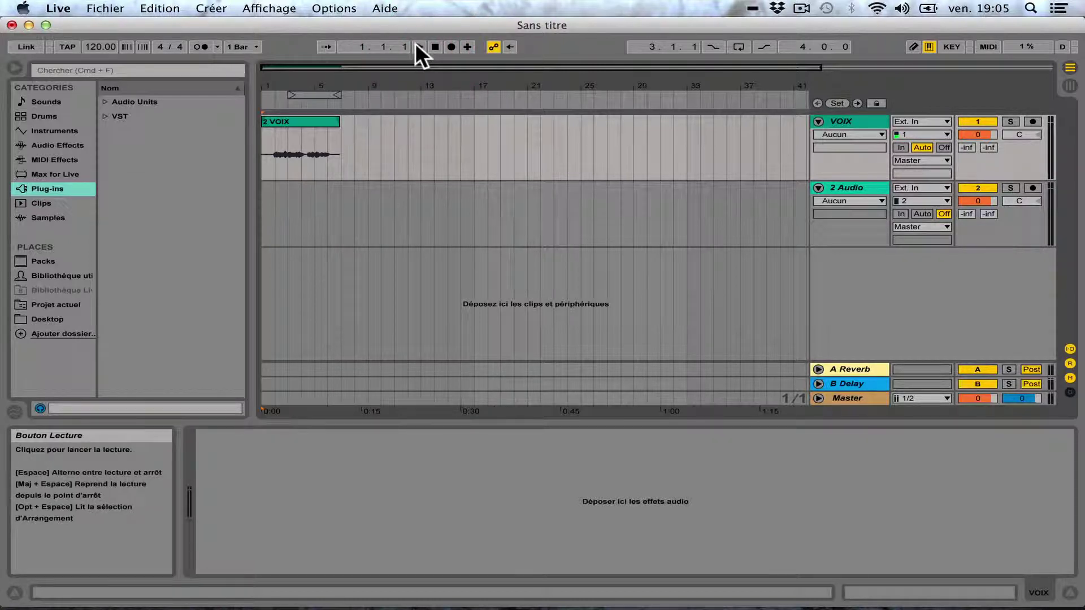
{"action": "left_click", "coordinate": [417, 45]}
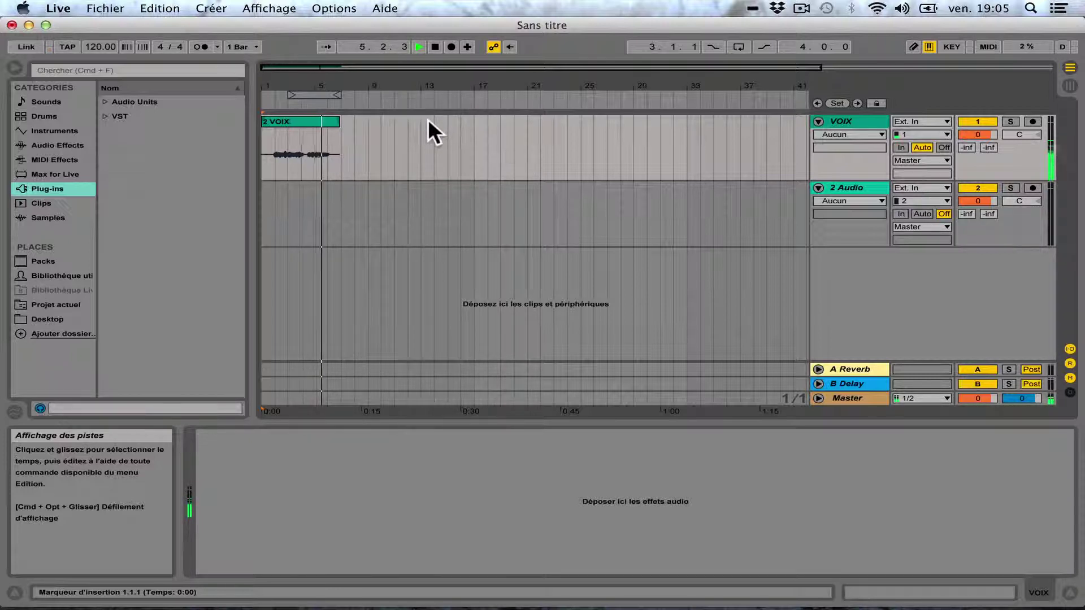
{"action": "double_click", "coordinate": [436, 47]}
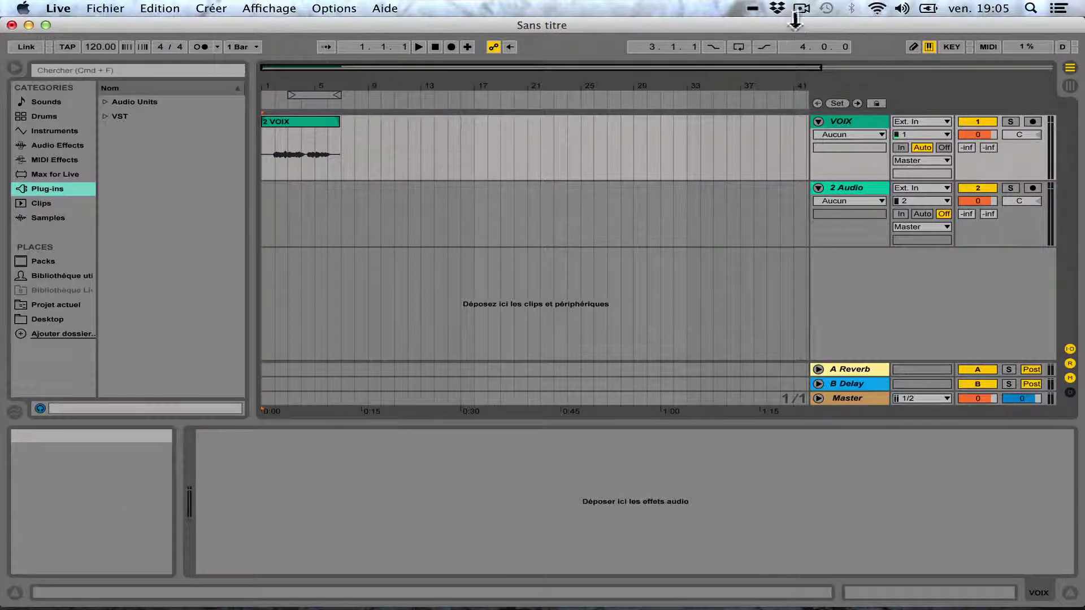
{"action": "left_click", "coordinate": [802, 9]}
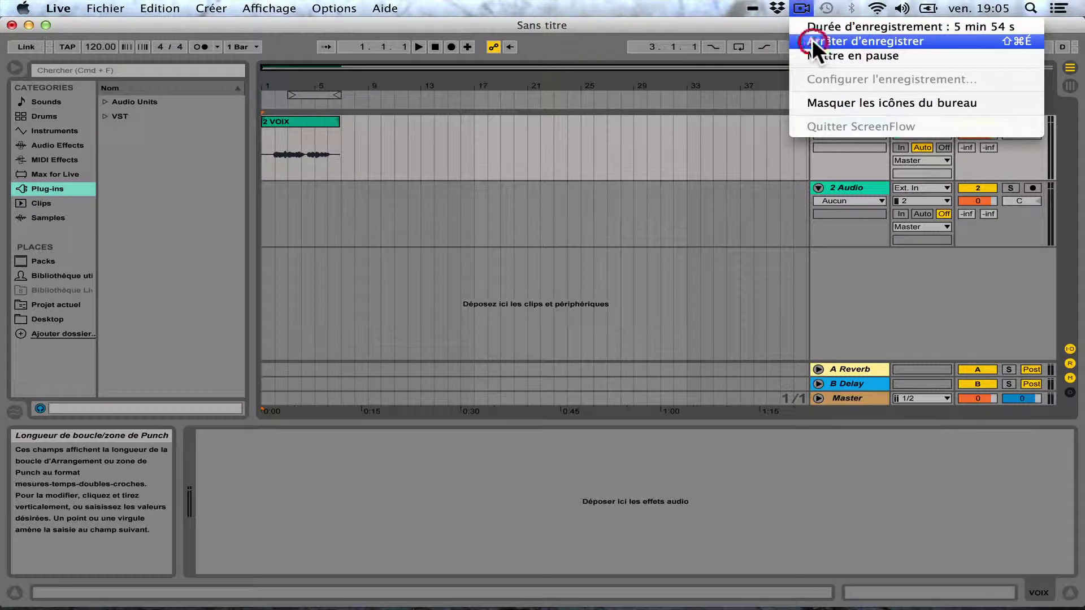
{"action": "left_click", "coordinate": [812, 40]}
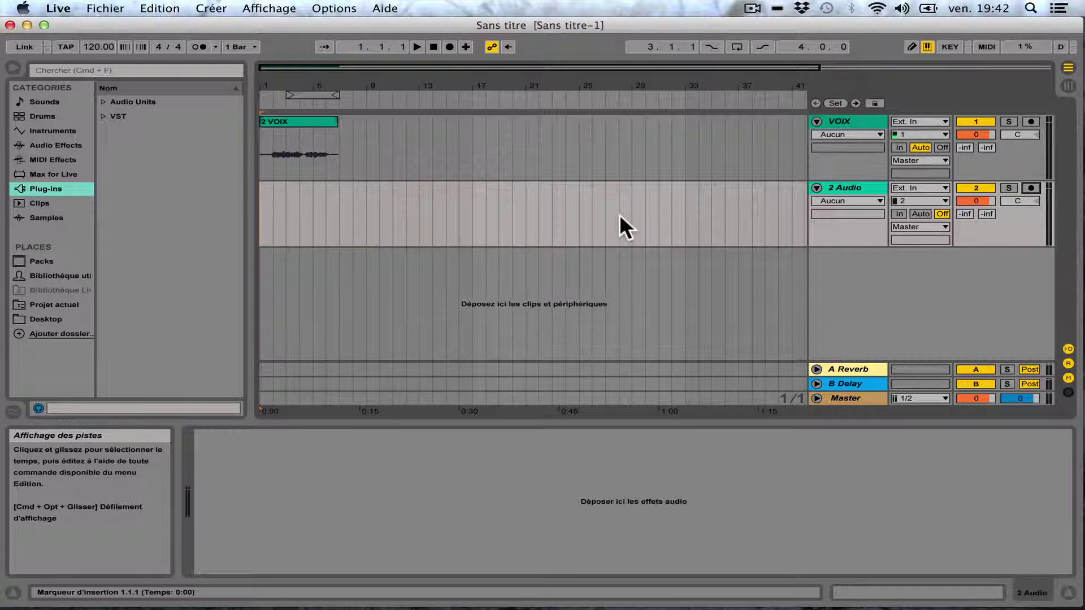
Step: Rename the second audio track GONG
{"action": "left_click", "coordinate": [839, 185]}
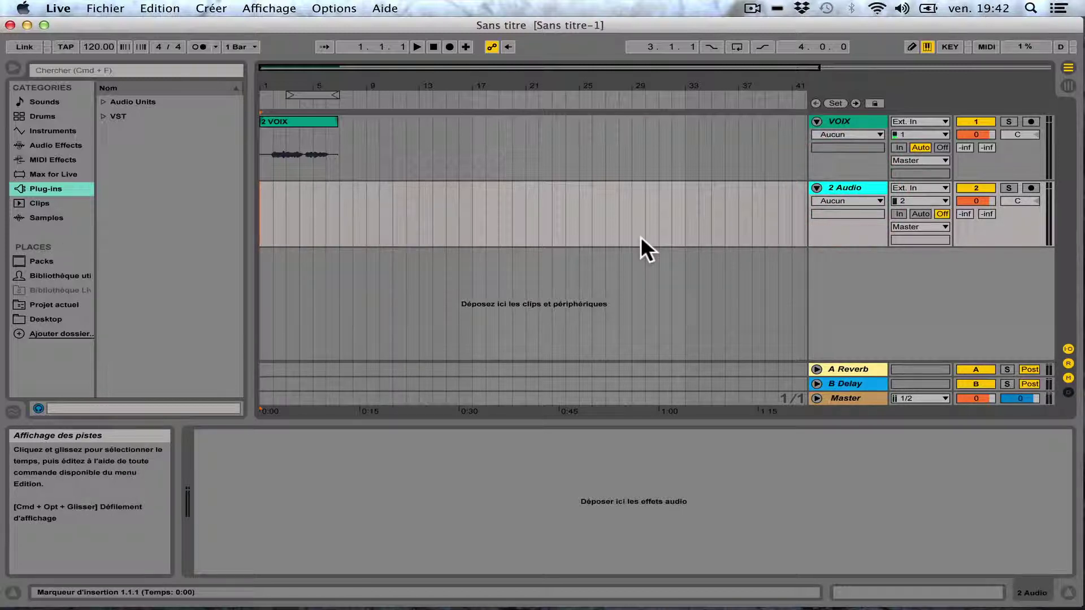
{"action": "key", "text": "super+r"}
{"action": "type", "text": "GONG"}
{"action": "key", "text": "Return"}
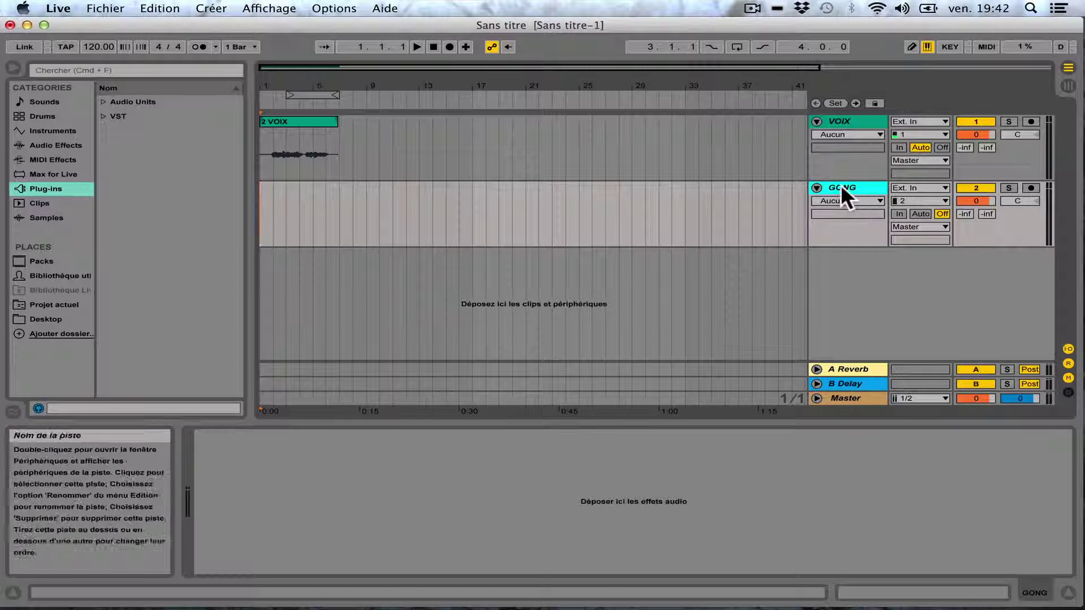
Step: Set the GONG track's input channel to 1 and its monitoring to Auto
{"action": "left_click", "coordinate": [909, 198]}
{"action": "left_click", "coordinate": [906, 235]}
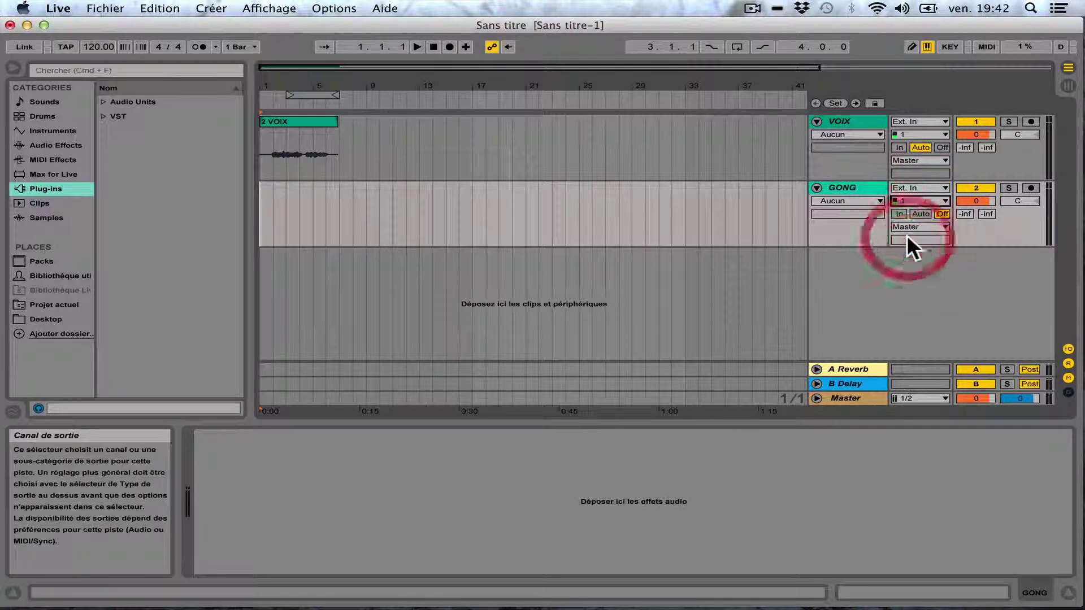
{"action": "left_click", "coordinate": [988, 231]}
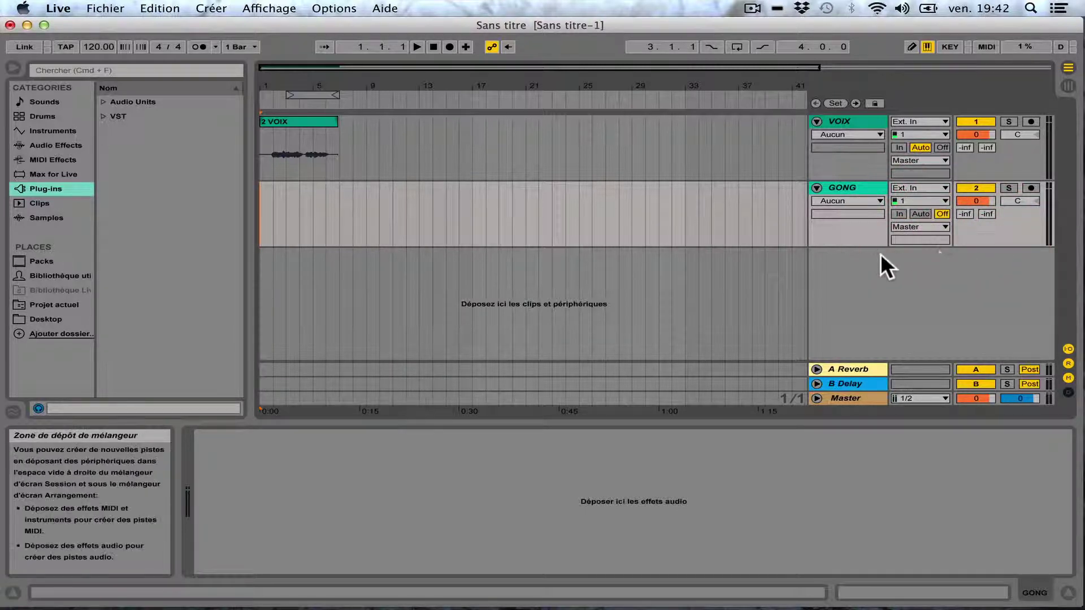
{"action": "left_click", "coordinate": [919, 214]}
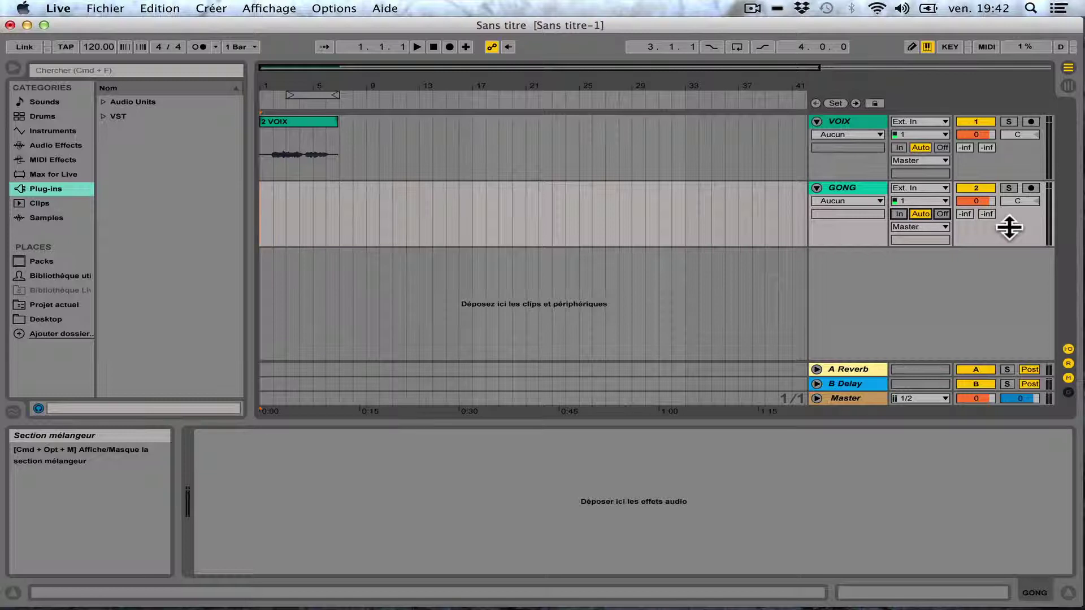
Step: Solo the GONG track and arm it for recording
{"action": "left_click", "coordinate": [1009, 188]}
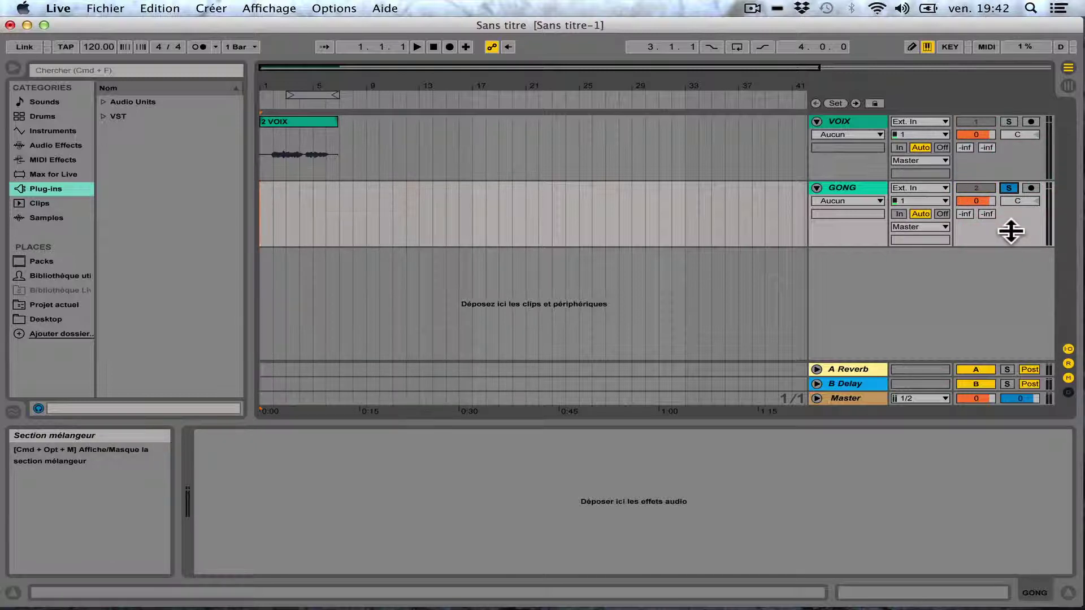
{"action": "left_click", "coordinate": [1032, 188]}
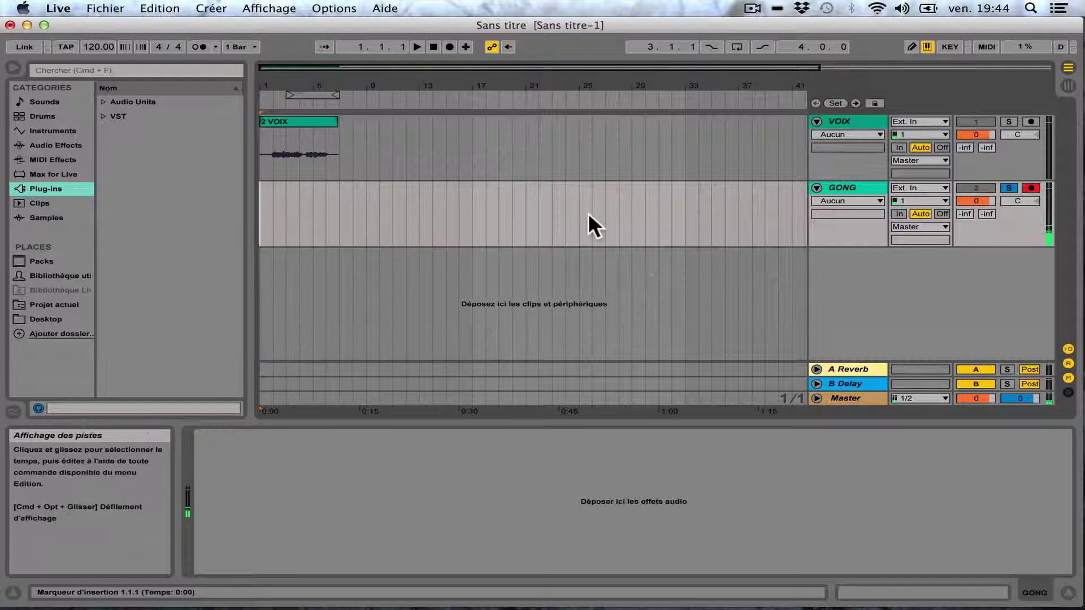
Step: Record a gong take of about 13 bars on the GONG track from position 1.1.1, and disarm the track once stopped
{"action": "left_click", "coordinate": [449, 47]}
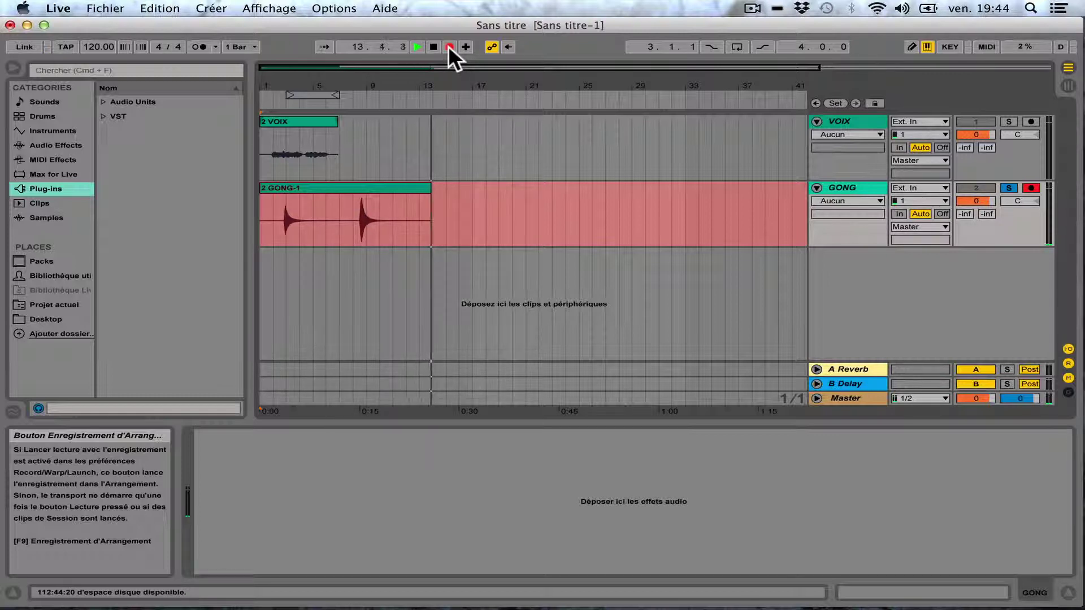
{"action": "left_click", "coordinate": [431, 46]}
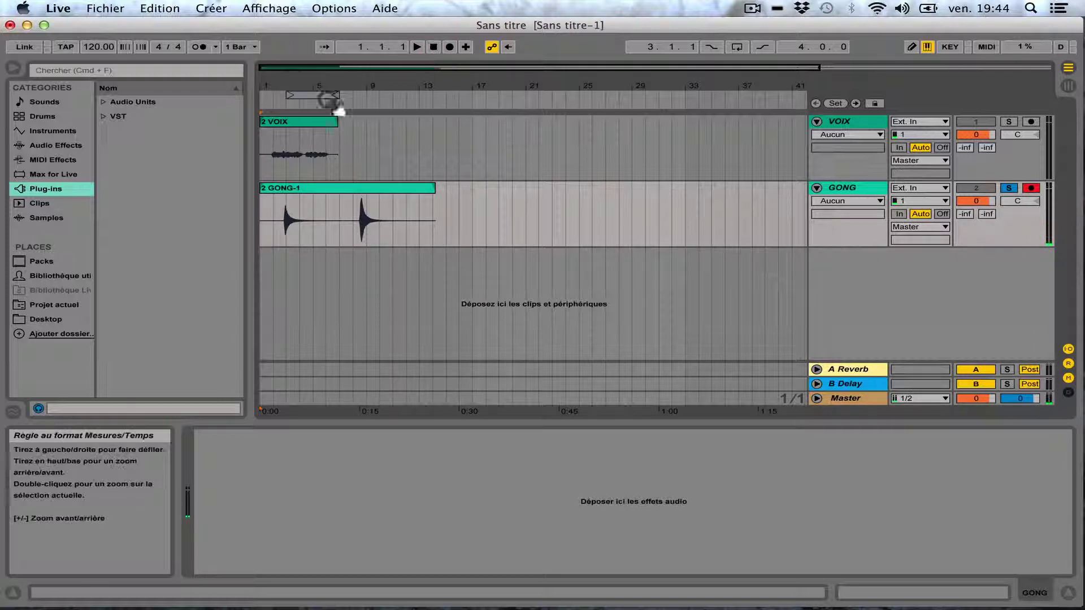
{"action": "left_click", "coordinate": [429, 44]}
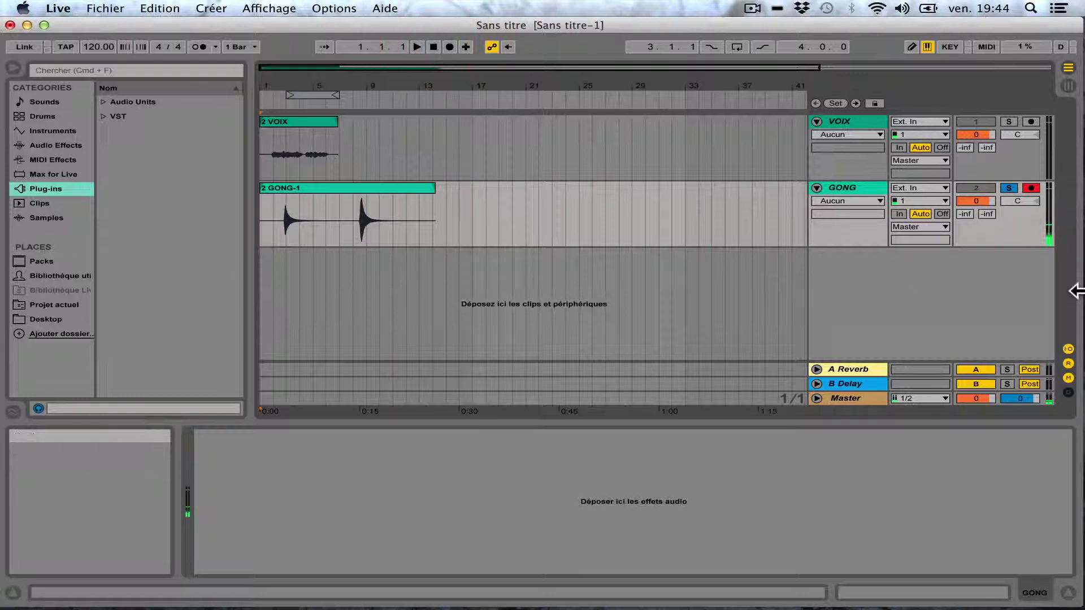
{"action": "left_click", "coordinate": [1036, 187]}
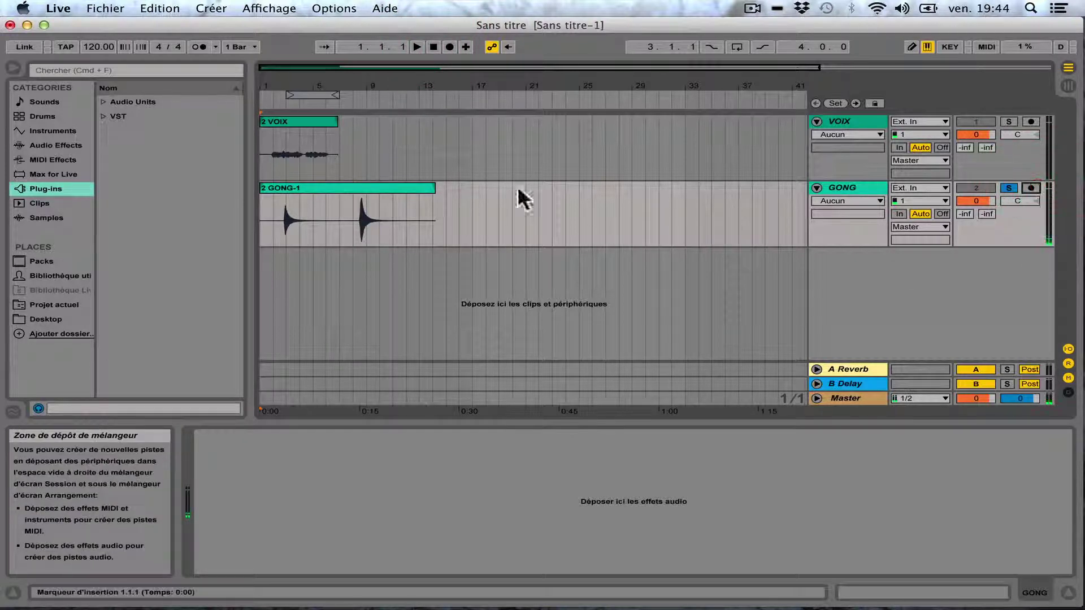
Step: Play back the soloed GONG recording from the start, and return the transport to position 1.1.1
{"action": "left_click", "coordinate": [418, 47]}
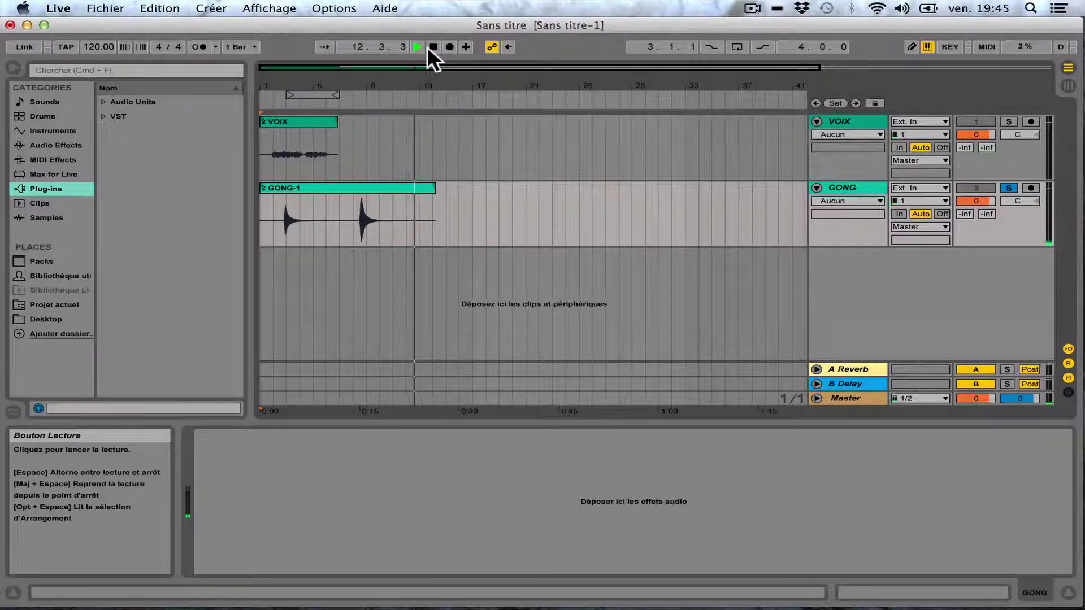
{"action": "double_click", "coordinate": [433, 48]}
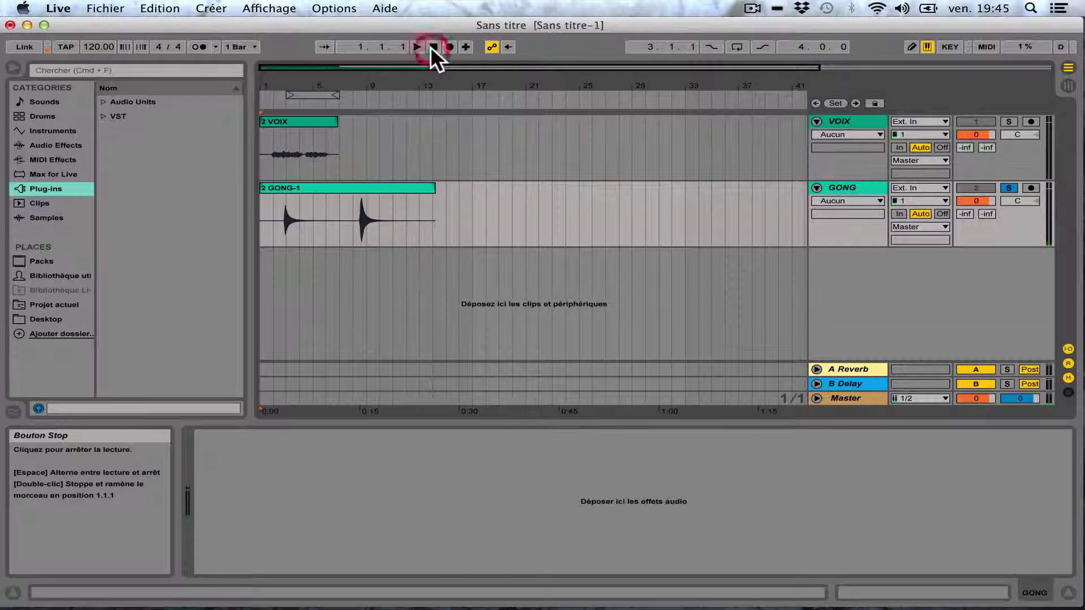